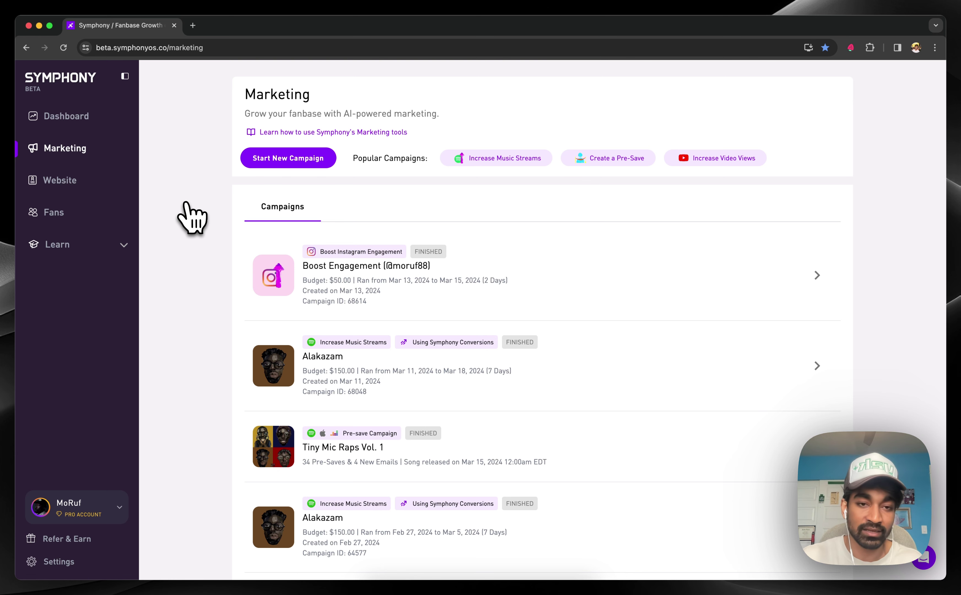
left_click(276, 165)
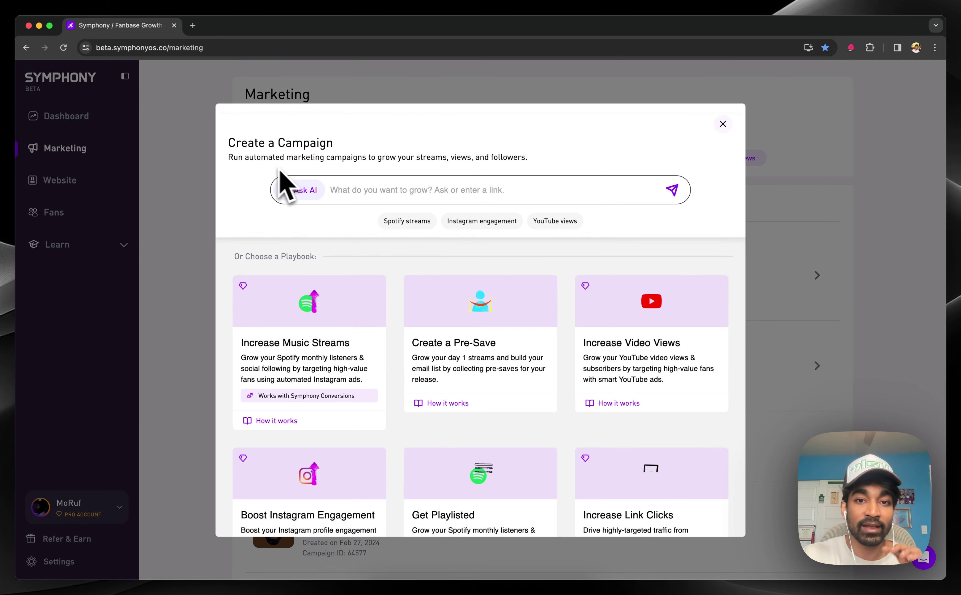
scroll(562, 277, "down", 2)
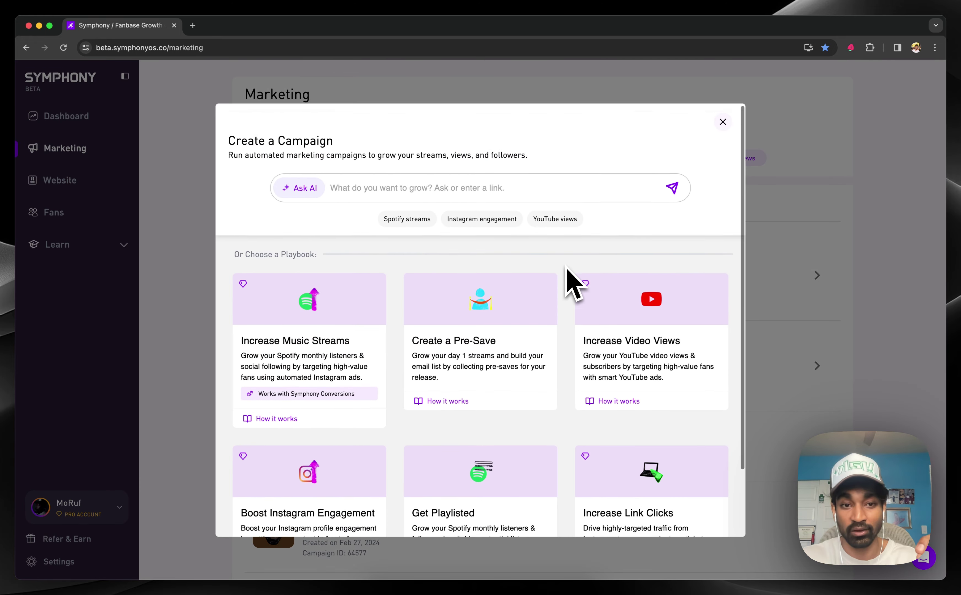
scroll(567, 270, "down", 1)
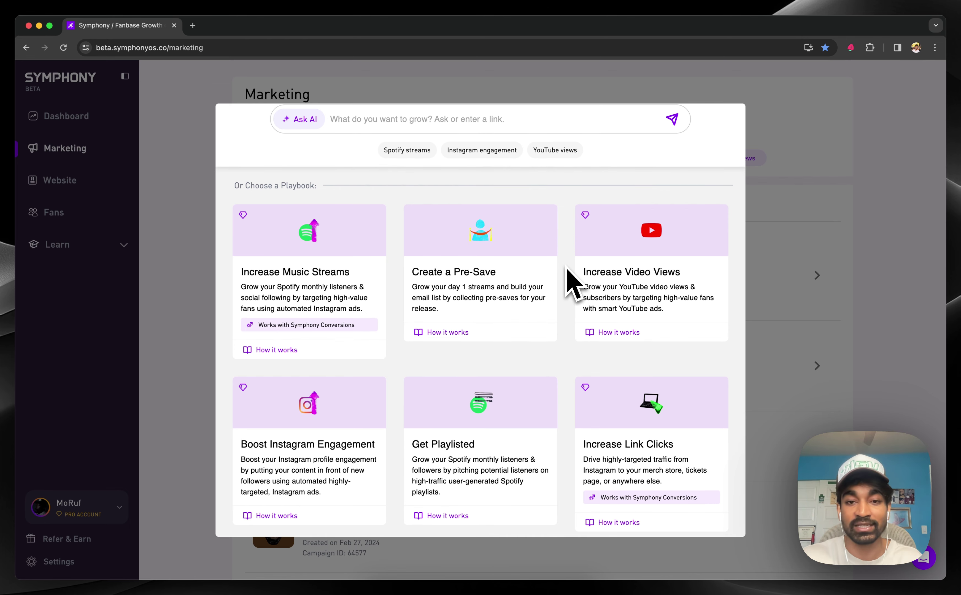
scroll(568, 280, "down", 1)
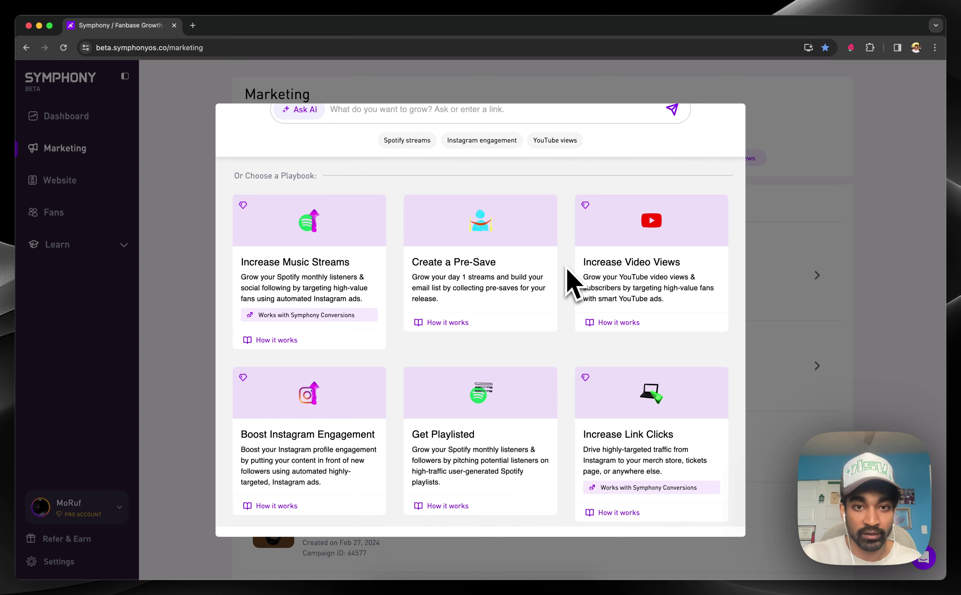
scroll(568, 279, "up", 3)
left_click(425, 197)
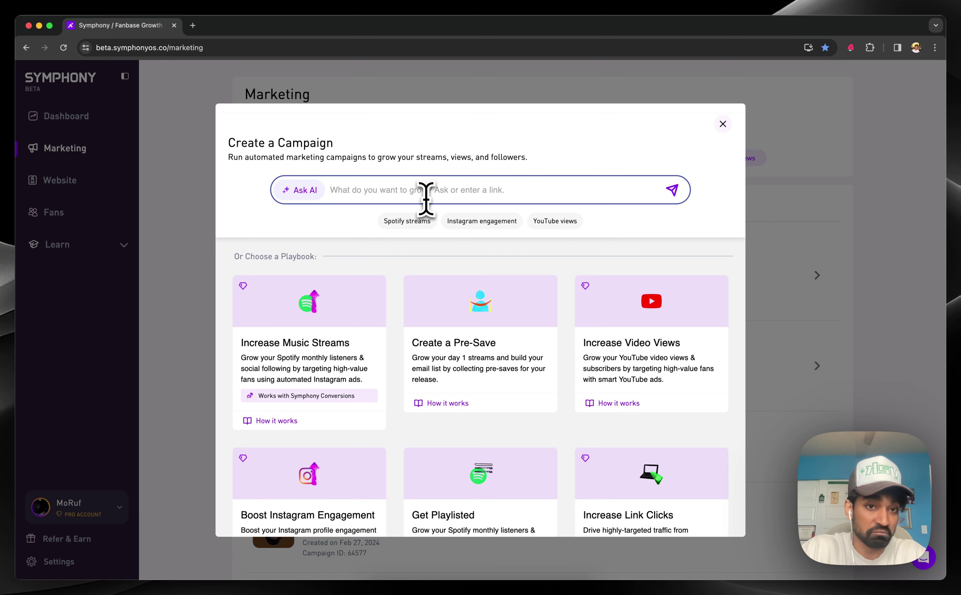
Ask the AI how to grow merch sales in Brooklyn, New York, then close the campaign window
type("how do i gro")
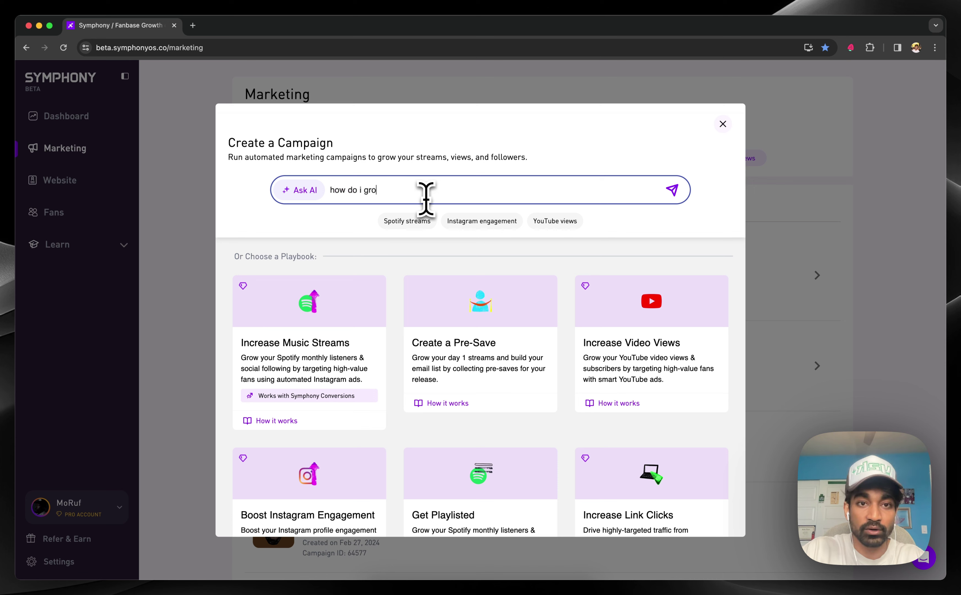
type("w merch sales in bro")
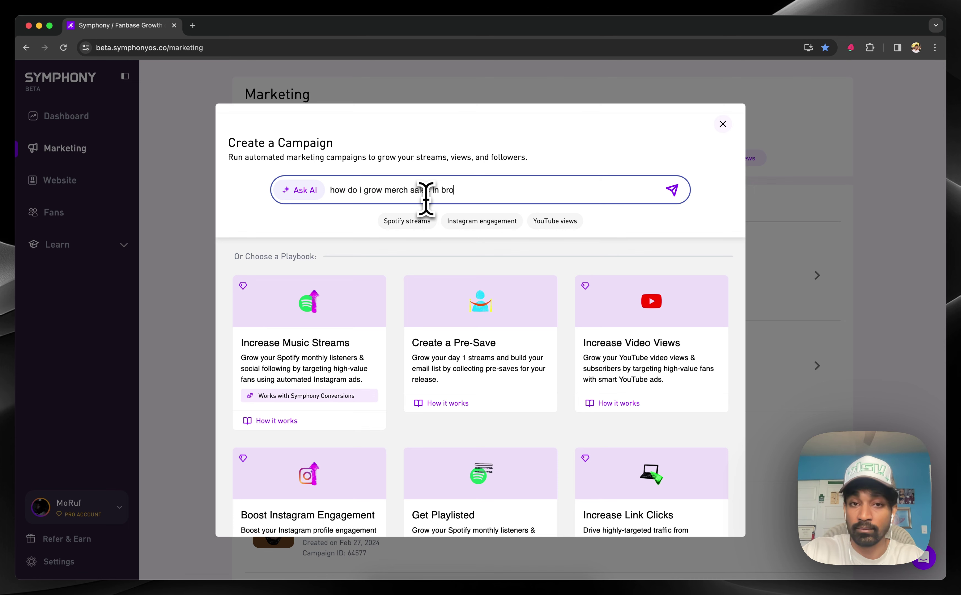
type("oklyn new york")
key("Return")
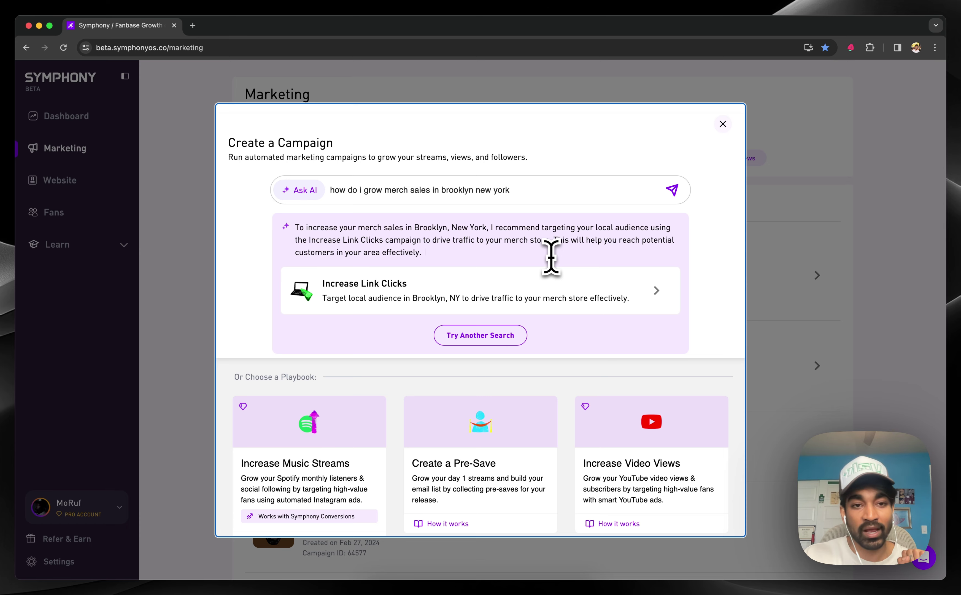
left_click(722, 125)
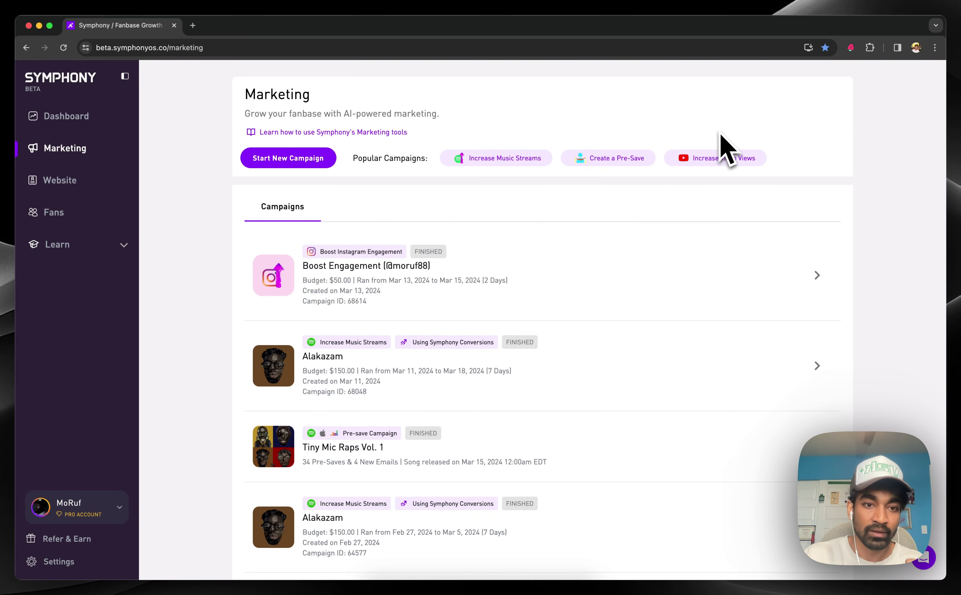
Open the Alakazam campaign (Mar 11–18, 2024), preview its ad creative, and review its overall stats
left_click(689, 347)
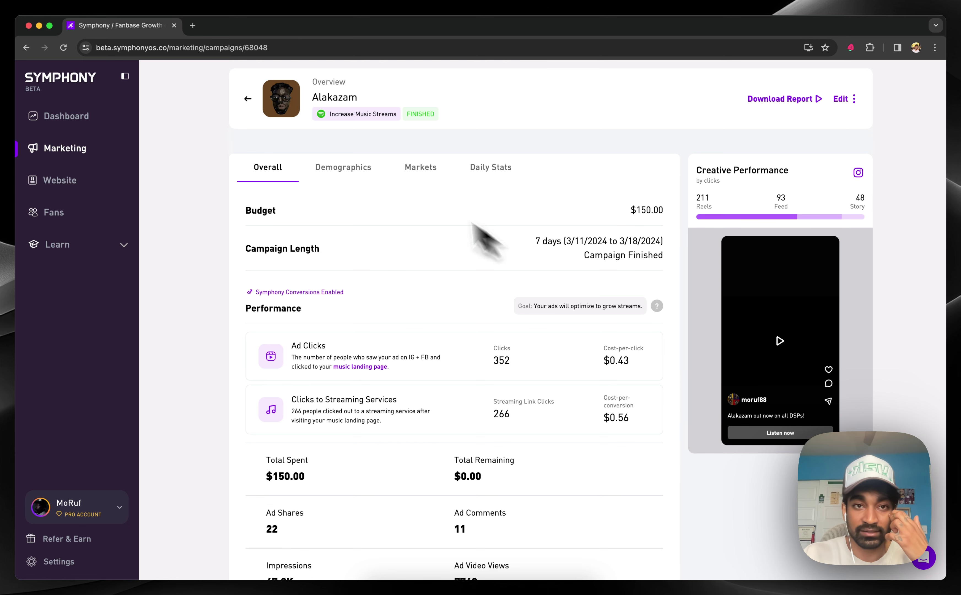
scroll(500, 255, "down", 1)
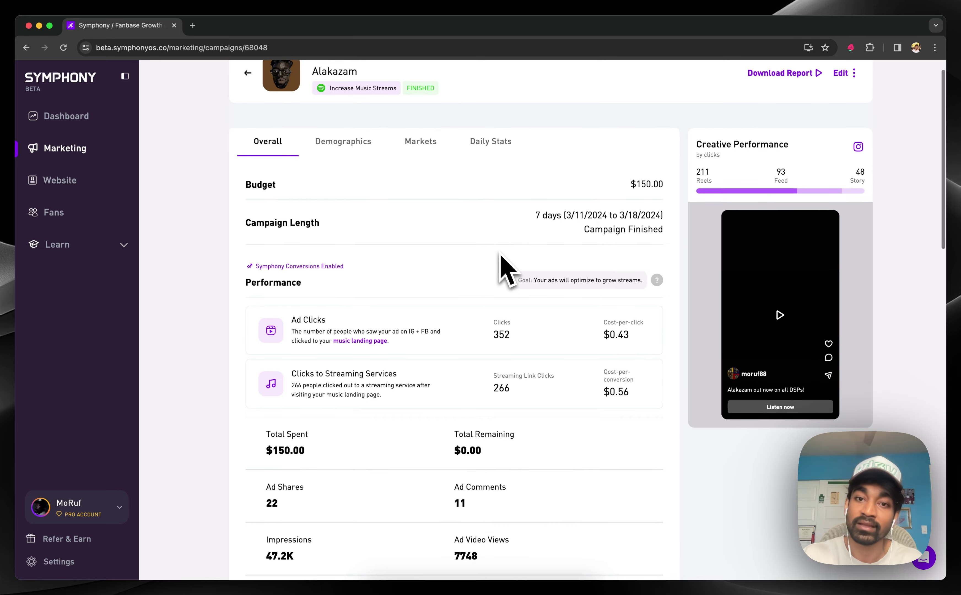
left_click(762, 256)
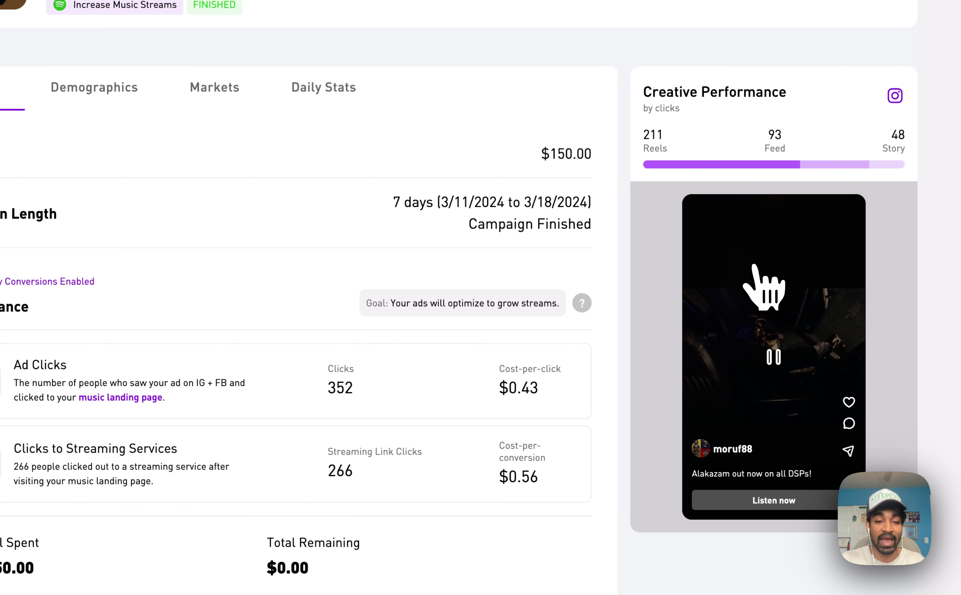
left_click(763, 284)
scroll(609, 339, "down", 3)
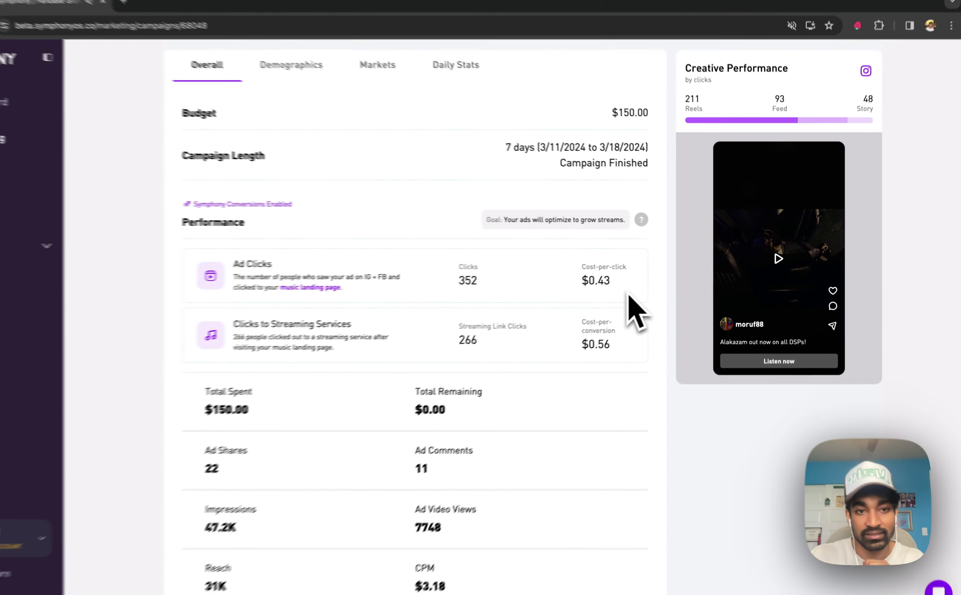
scroll(602, 339, "down", 1)
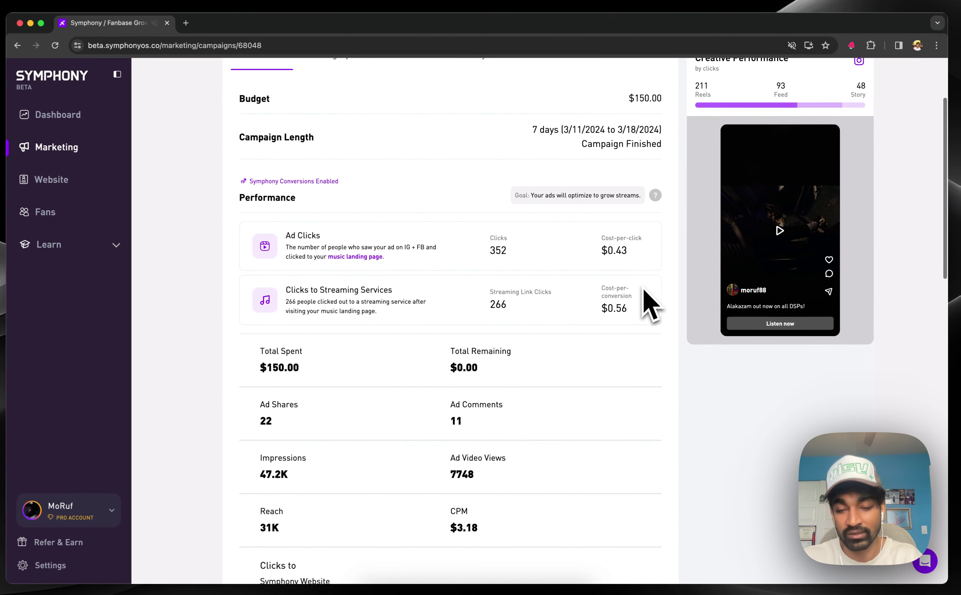
scroll(653, 305, "down", 1)
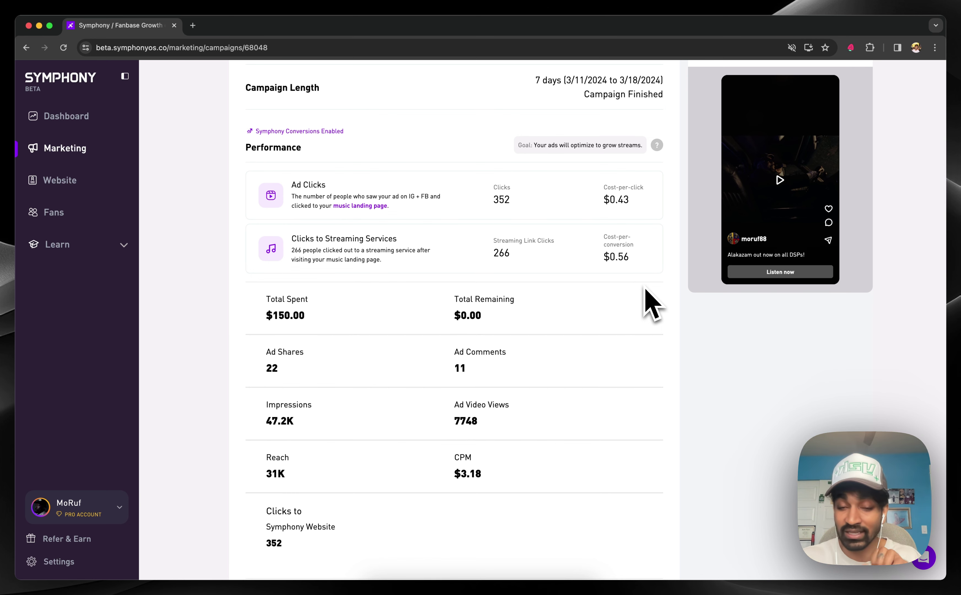
scroll(651, 305, "down", 5)
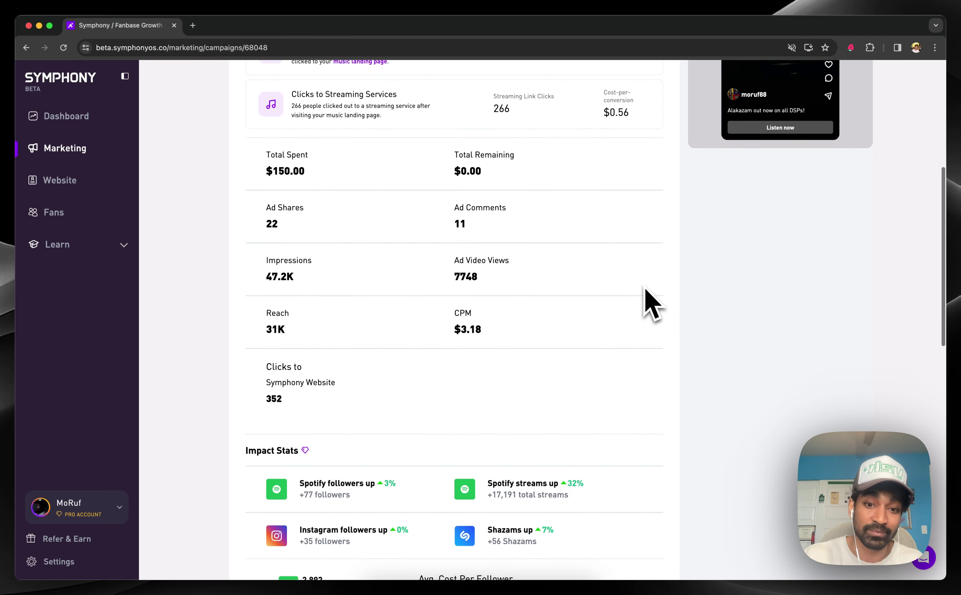
scroll(645, 292, "down", 10)
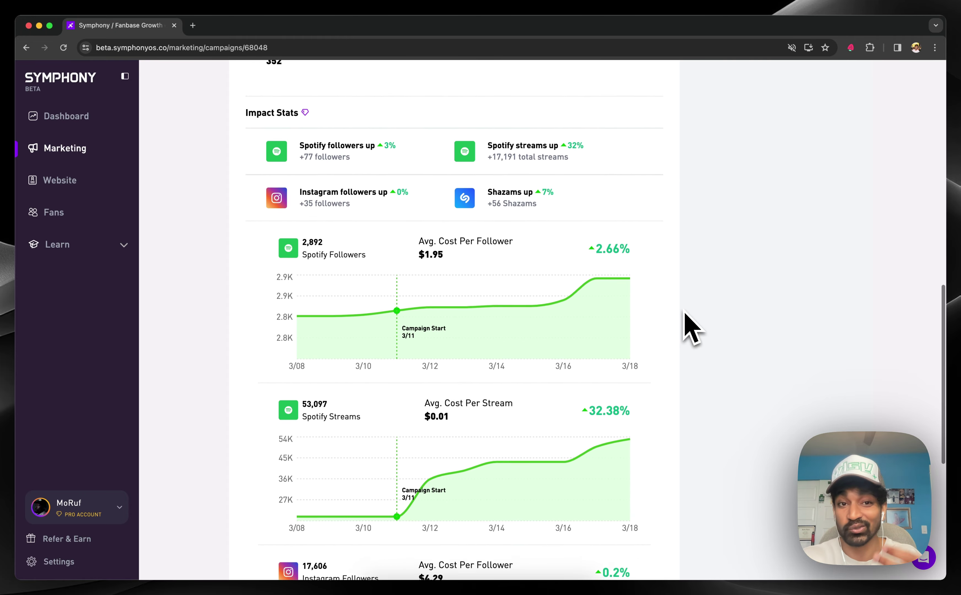
scroll(686, 316, "down", 5)
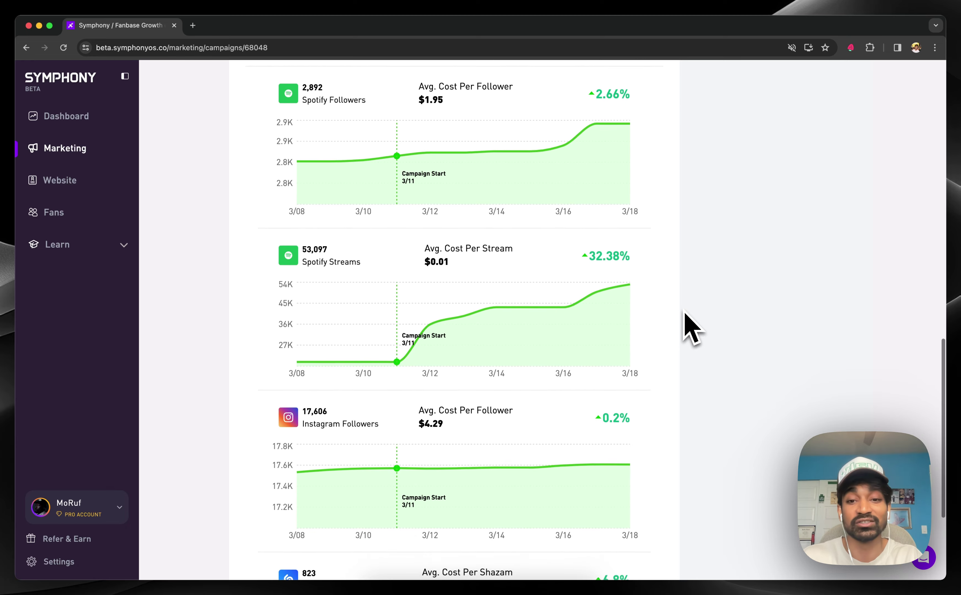
scroll(685, 314, "down", 3)
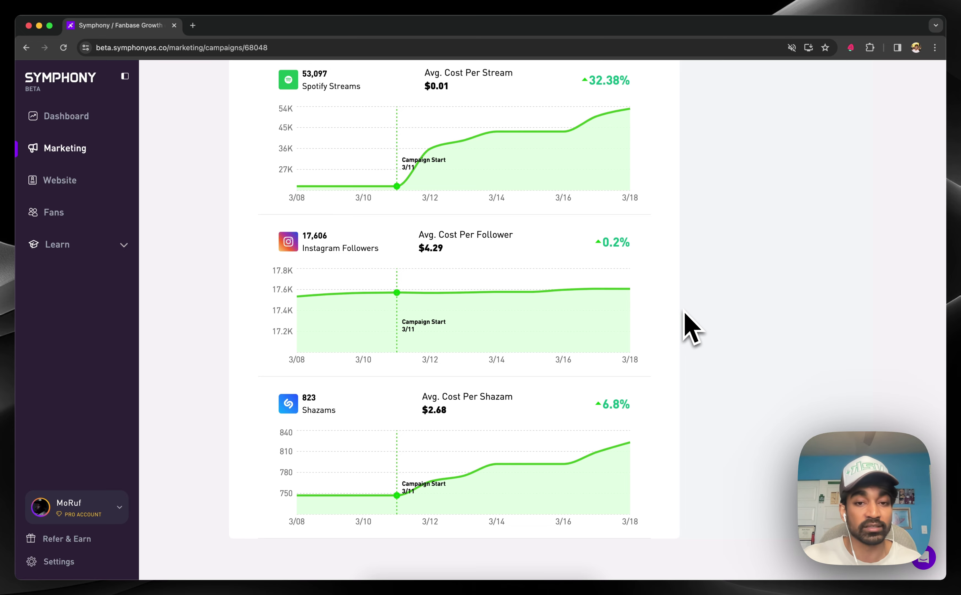
scroll(692, 327, "up", 5)
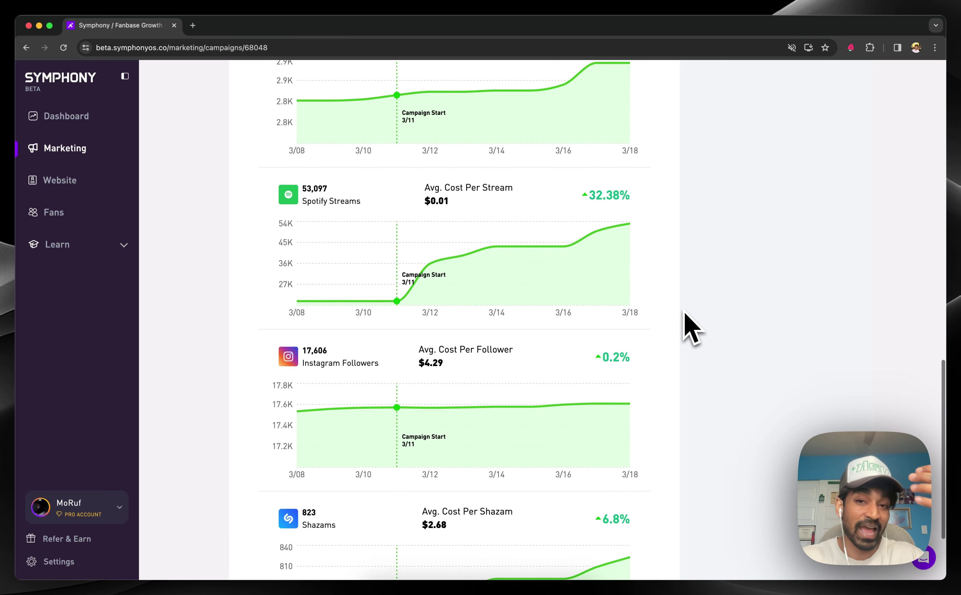
scroll(692, 328, "up", 15)
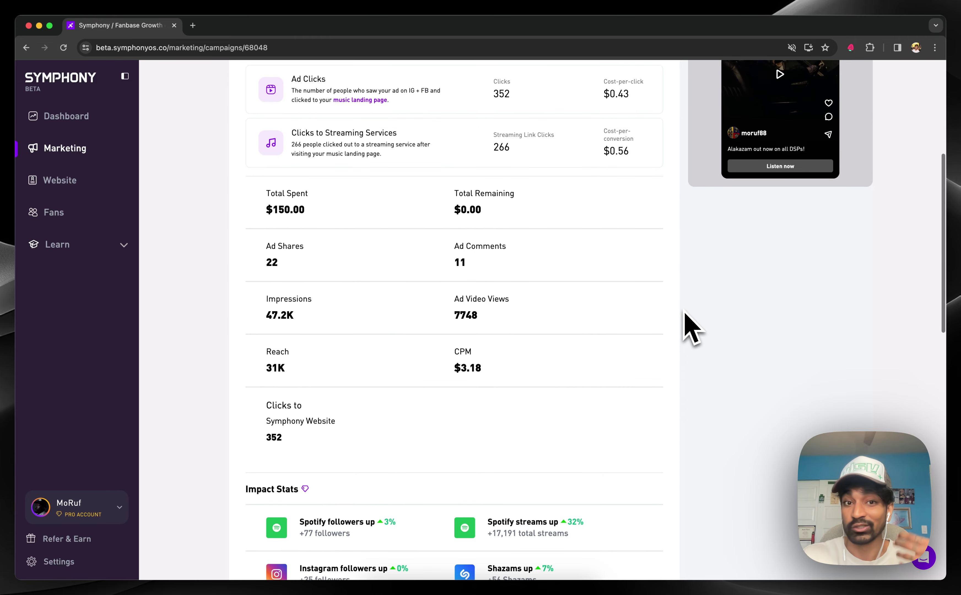
scroll(692, 327, "up", 3)
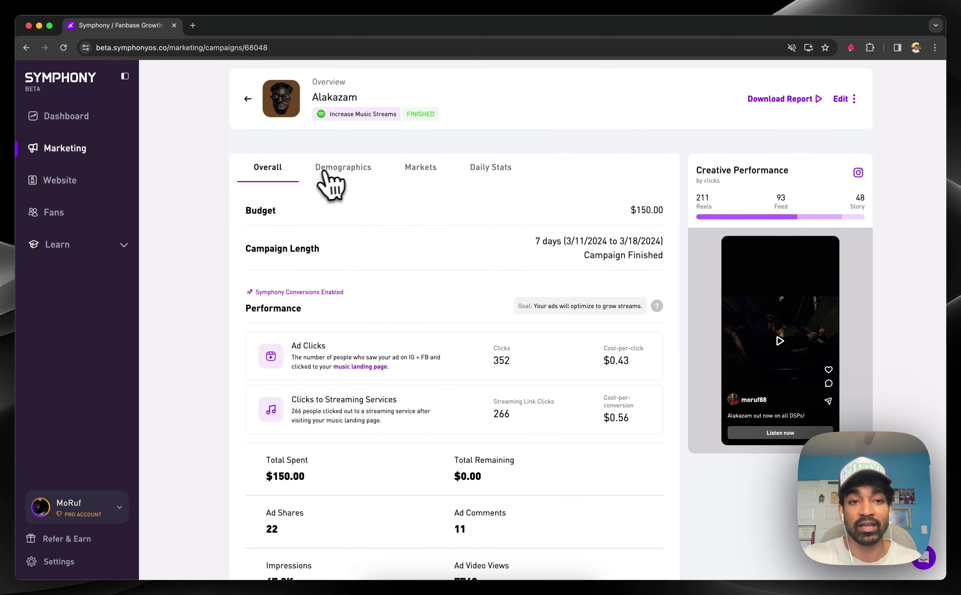
Show Alakazam's Demographics tab: age breakdown (Men 18-24 at 141 clicks), top countries, regions, cities
left_click(332, 171)
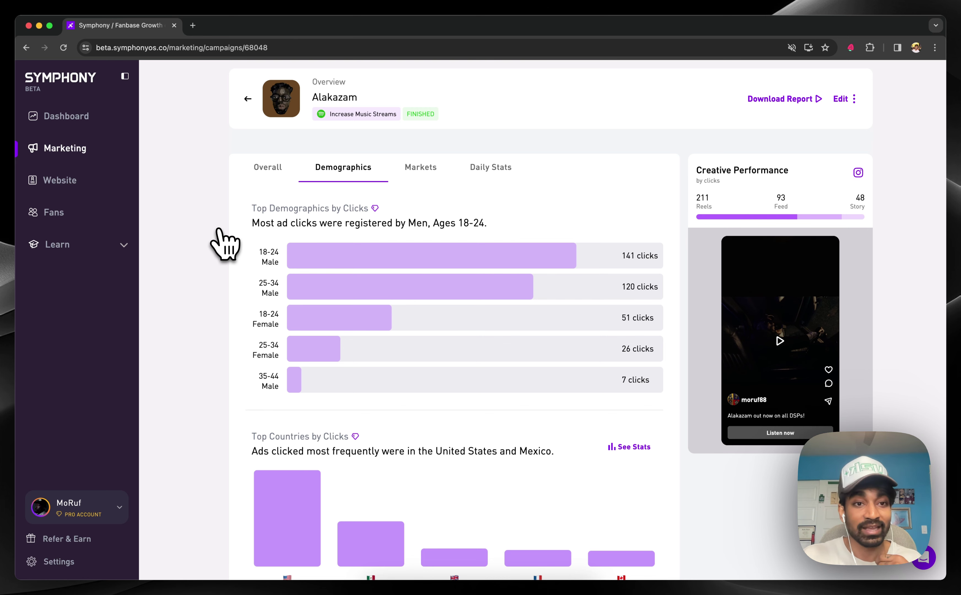
mouse_move(354, 253)
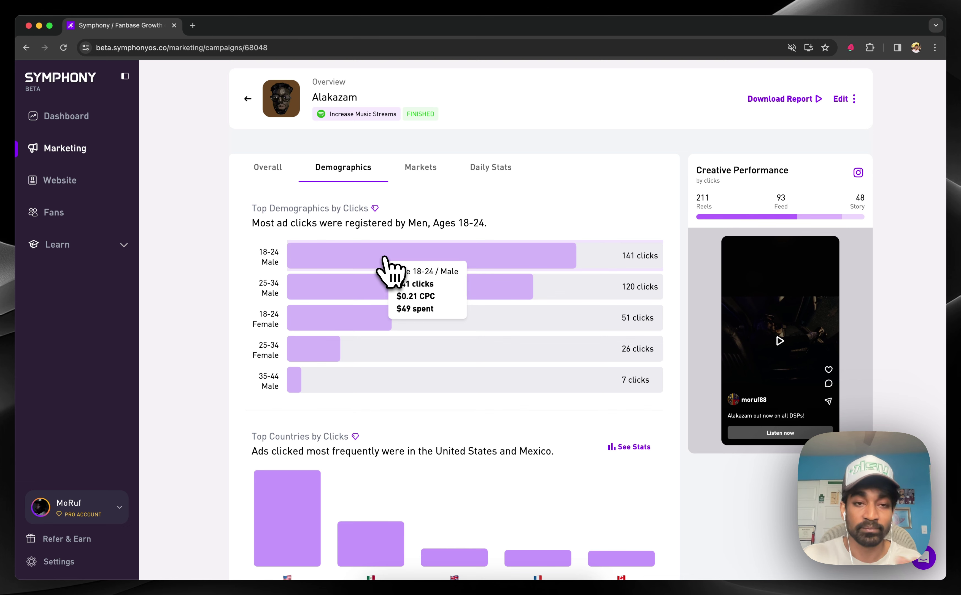
mouse_move(579, 281)
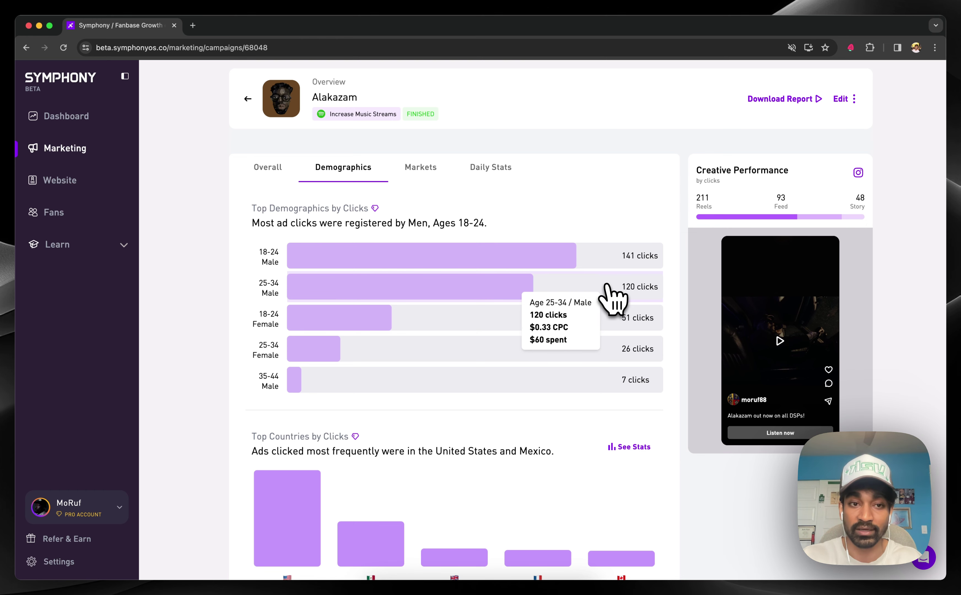
scroll(617, 300, "down", 2)
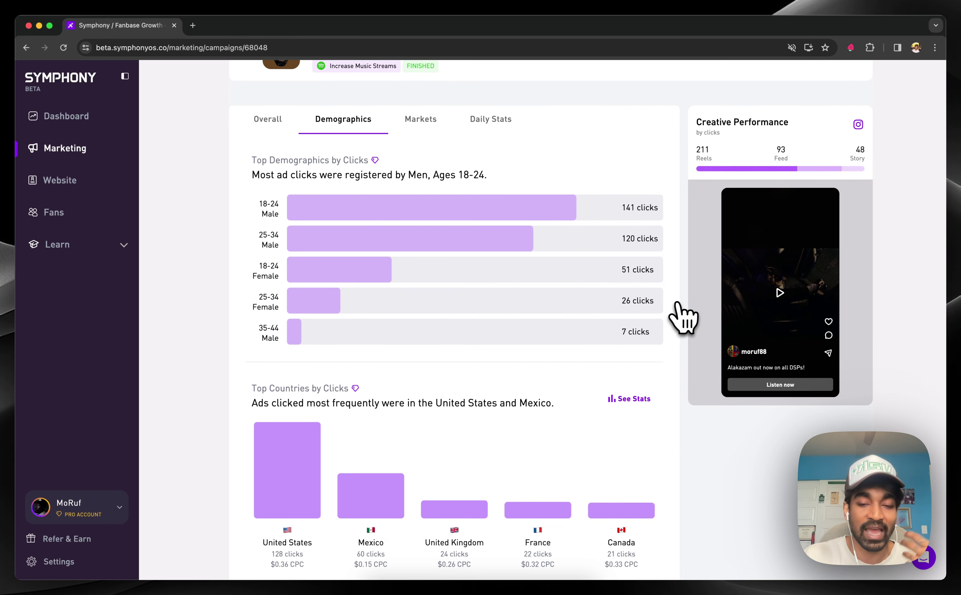
scroll(684, 318, "down", 4)
scroll(684, 317, "down", 5)
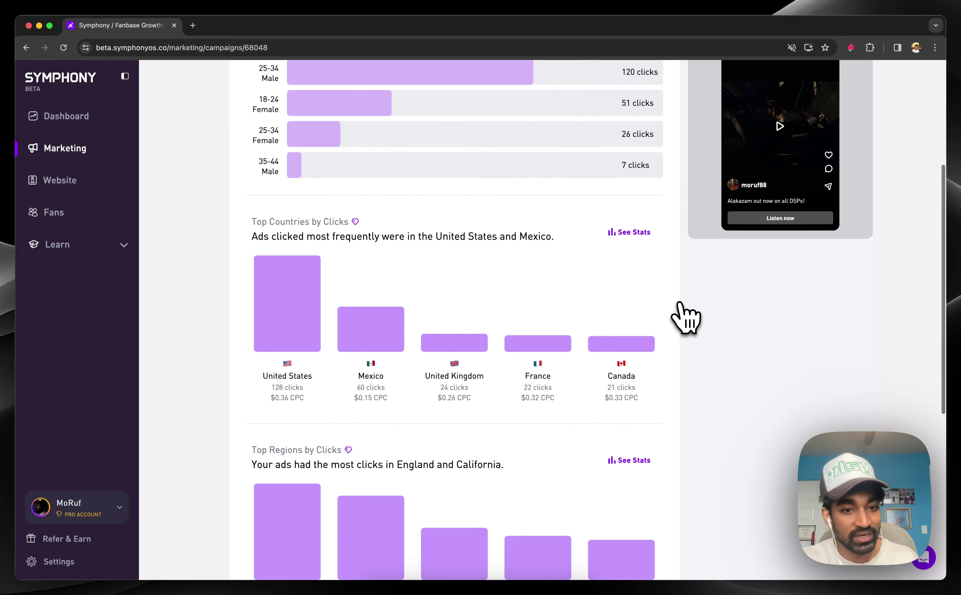
scroll(684, 318, "down", 7)
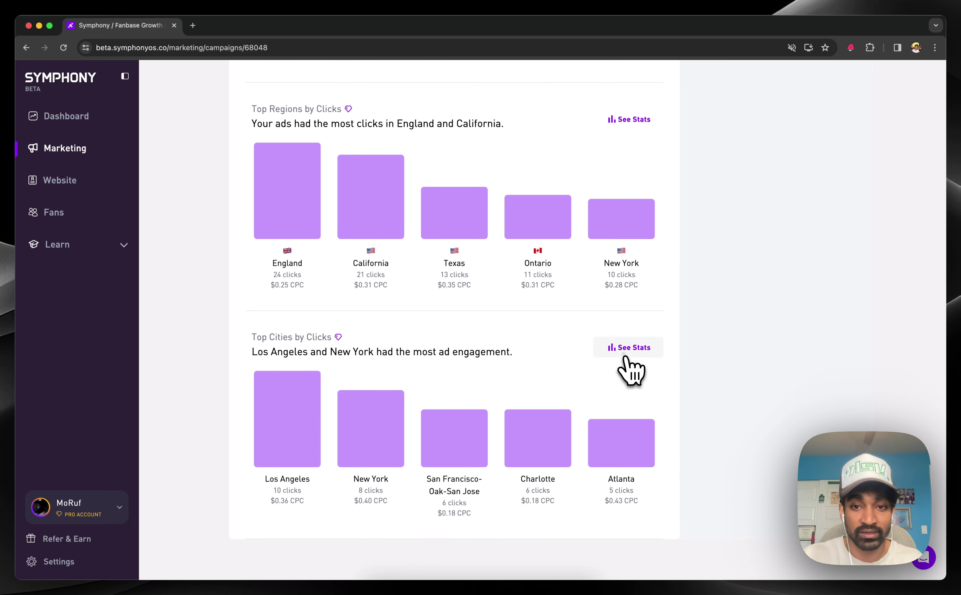
Open the Markets tab through See Stats under Top Cities
left_click(625, 355)
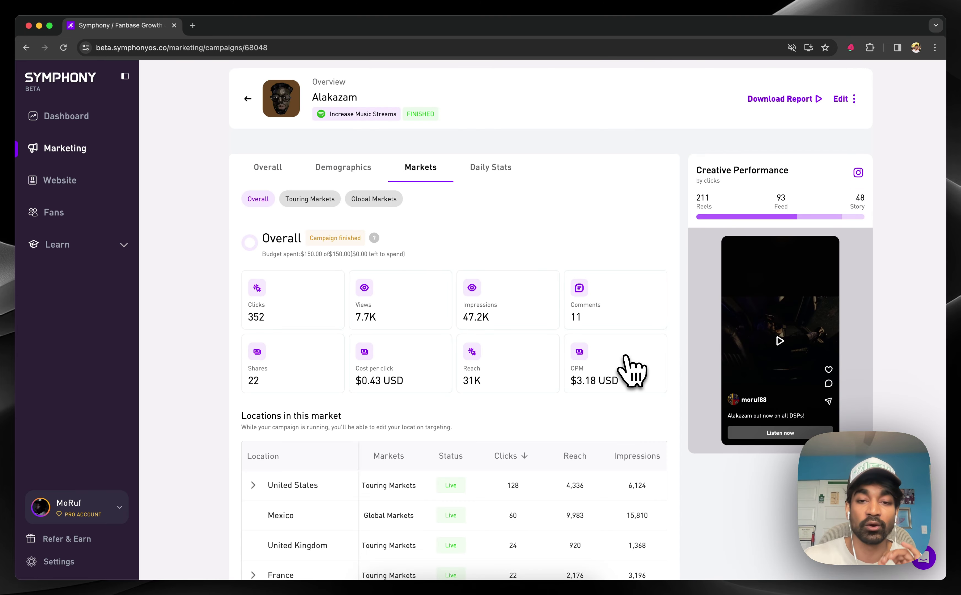
scroll(628, 358, "down", 5)
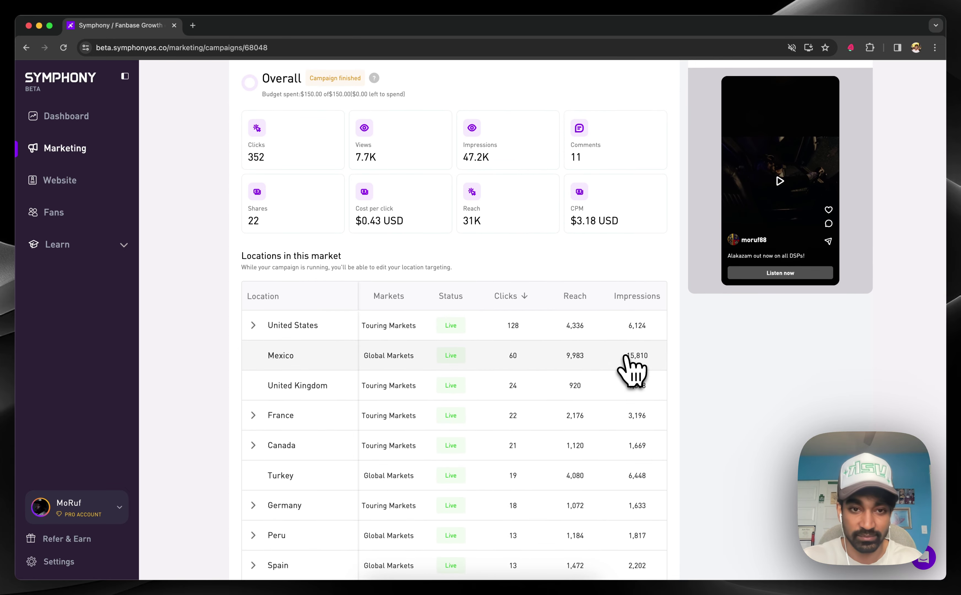
scroll(542, 369, "down", 1)
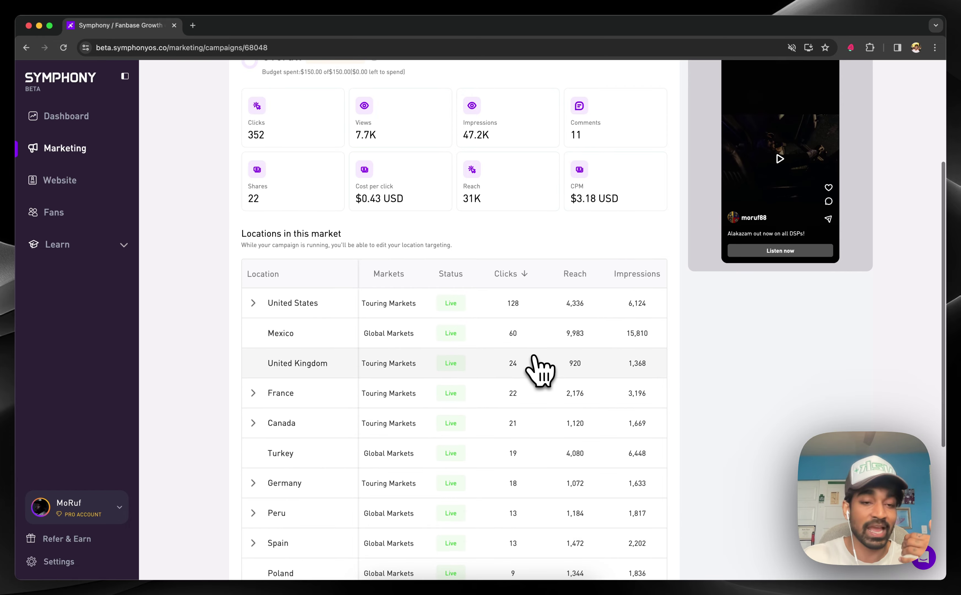
Expand United States (128 clicks, $63.01 spent) into its states, led by California and Texas
left_click(254, 303)
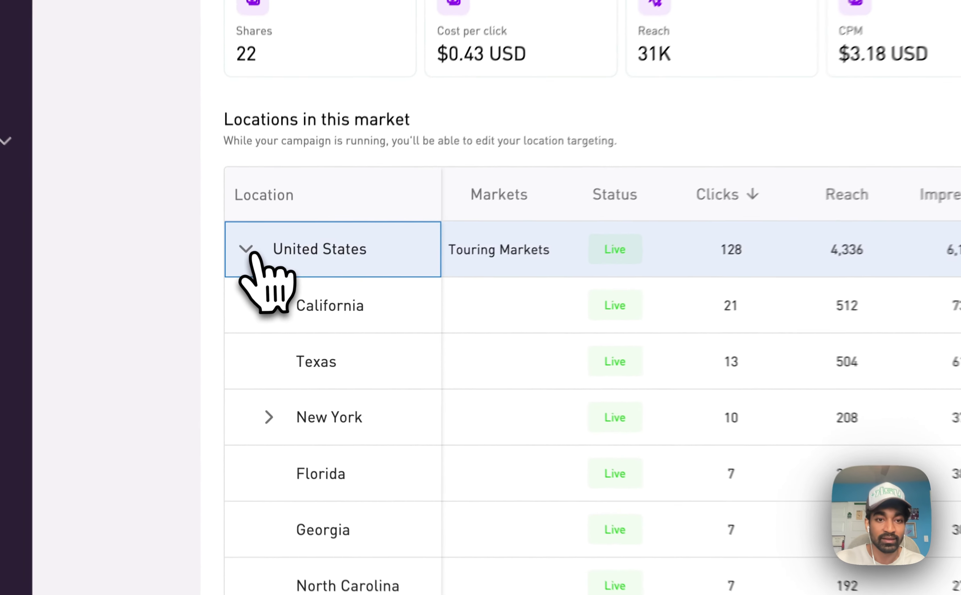
scroll(712, 375, "right", 5)
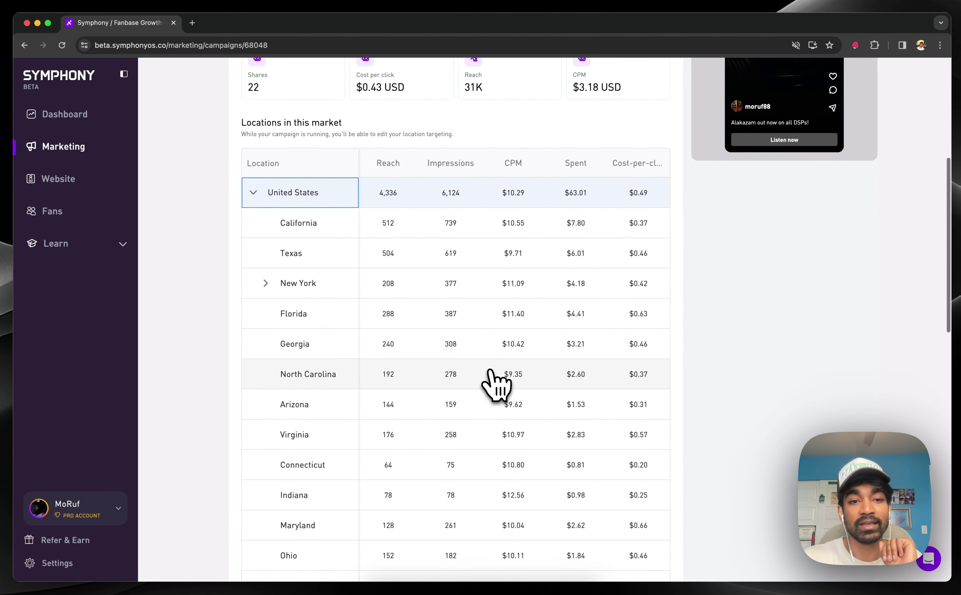
scroll(488, 379, "down", 3)
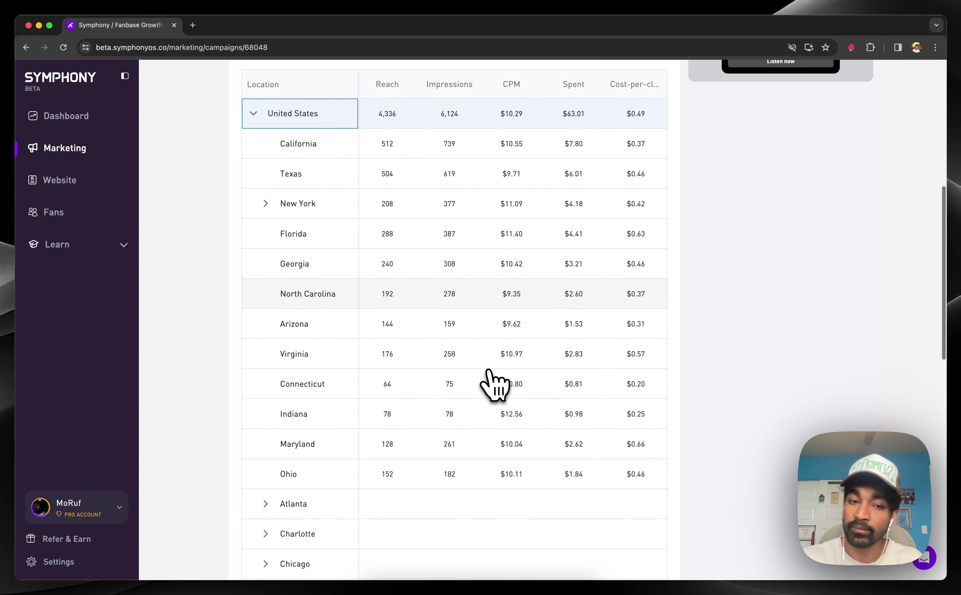
scroll(488, 379, "down", 3)
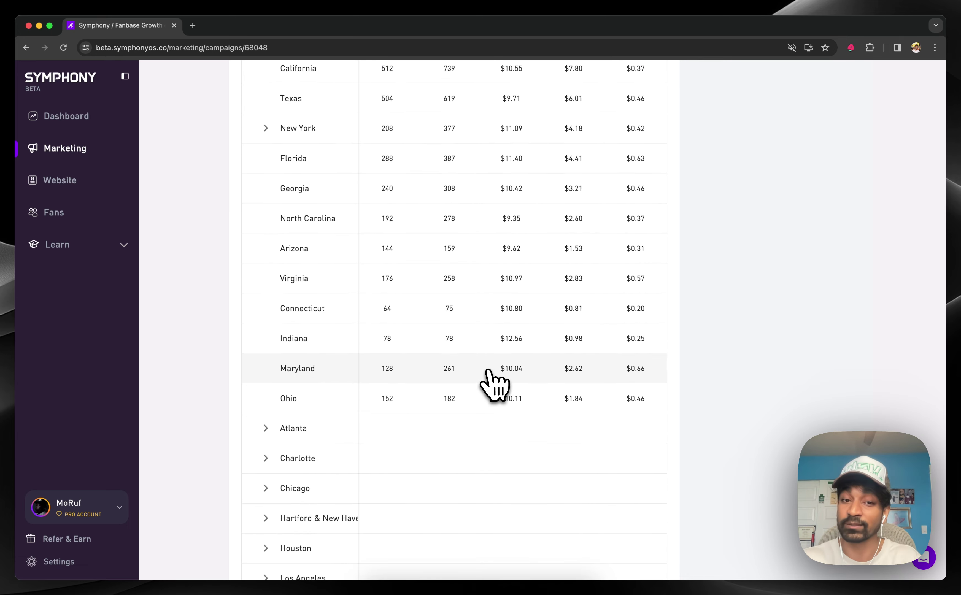
scroll(489, 373, "up", 8)
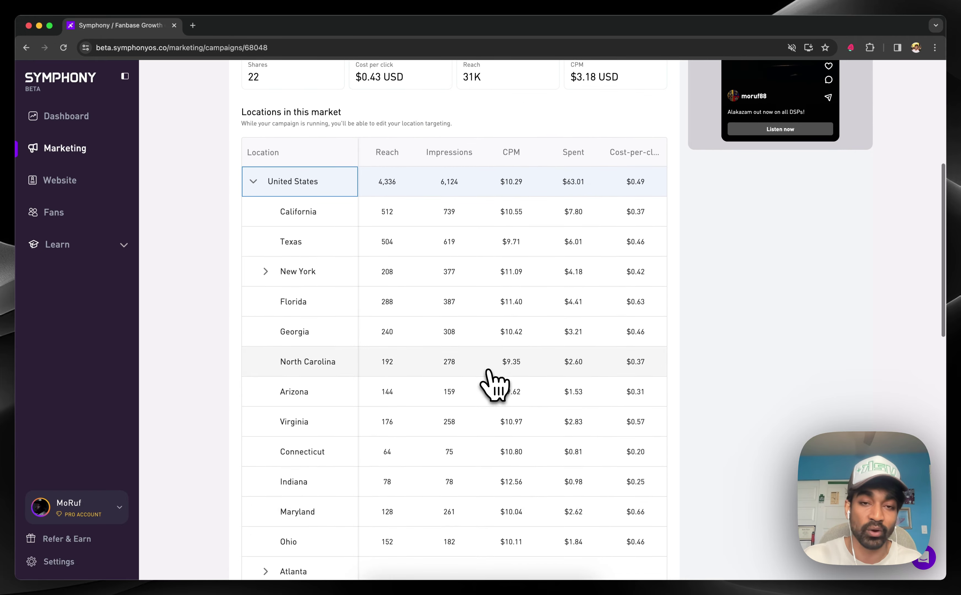
scroll(489, 373, "up", 6)
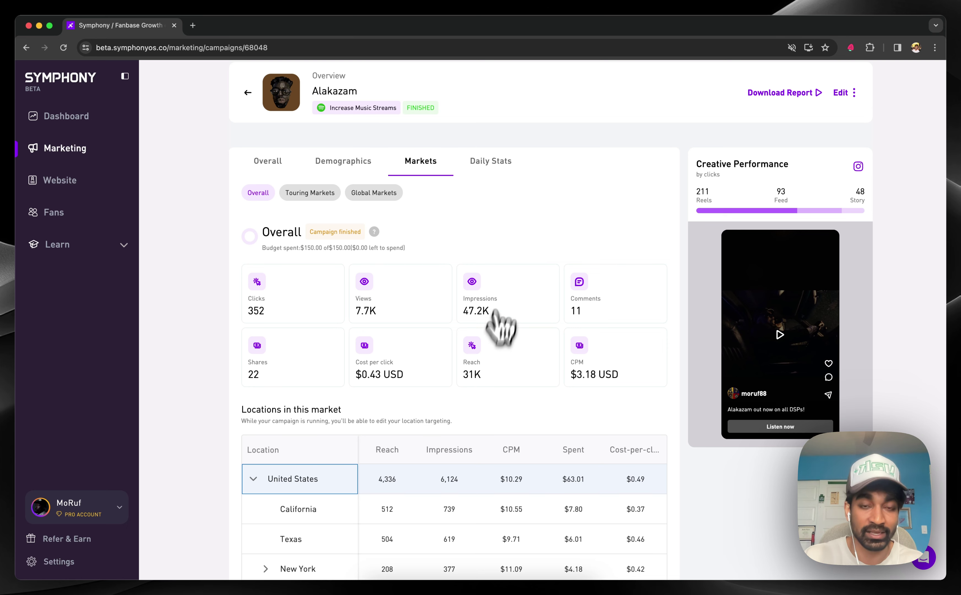
Check the Daily Stats clicks and cost-per-click charts, then go to the Fans list
left_click(489, 163)
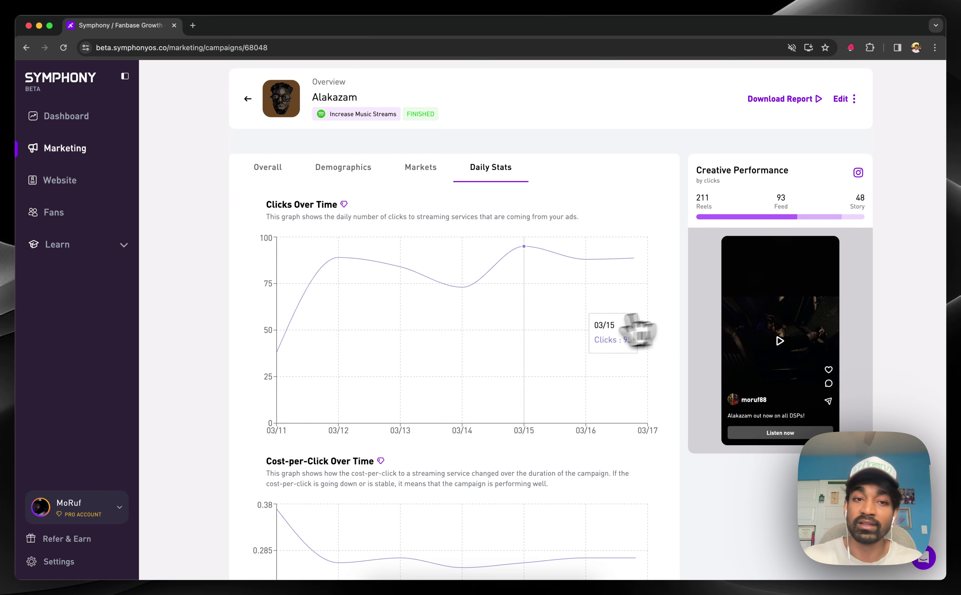
mouse_move(420, 368)
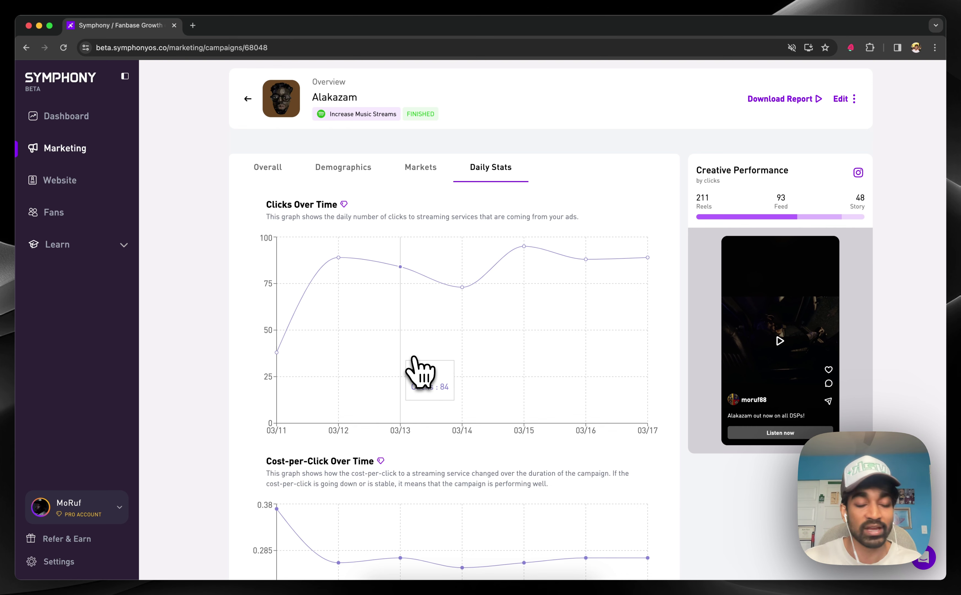
left_click(79, 220)
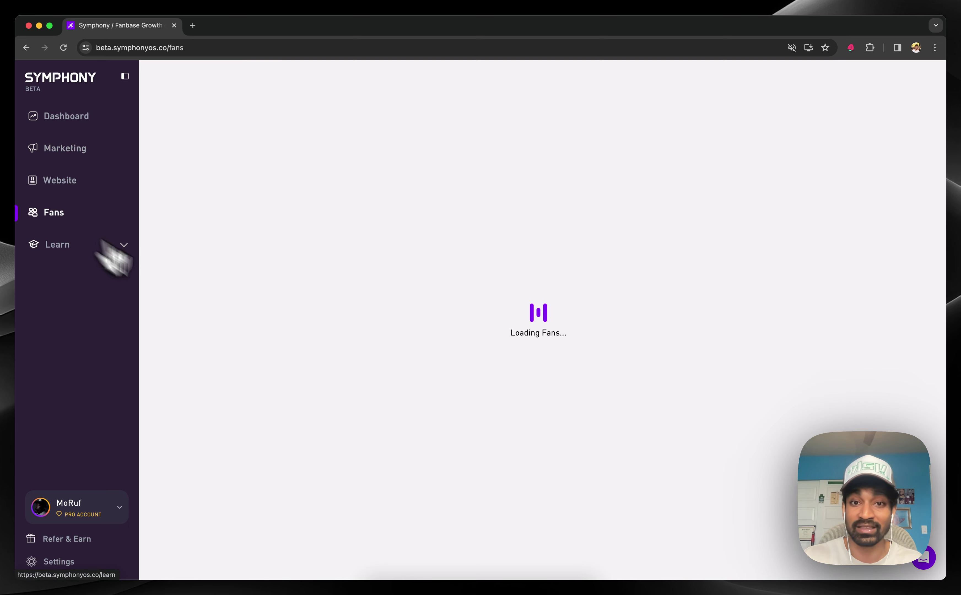